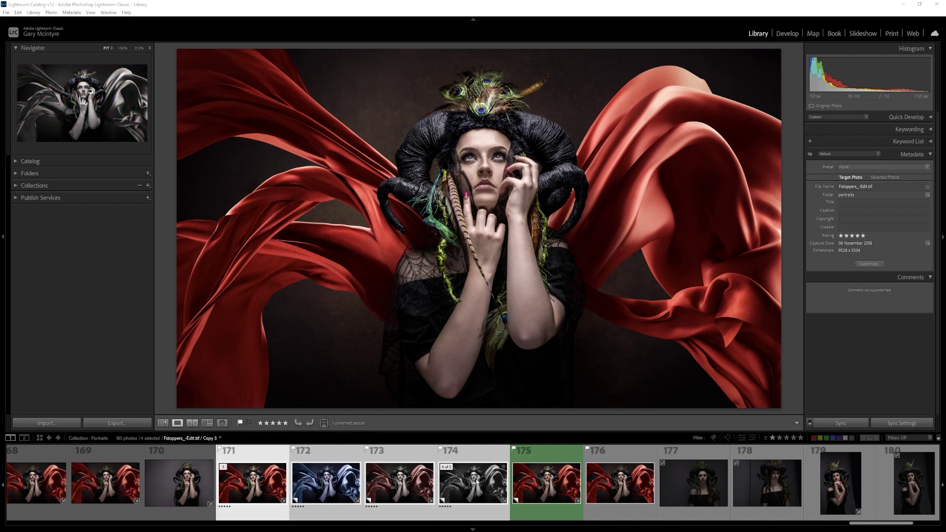
Filter the filmstrip to Rated and preview the blue, muted red and black-and-white versions.
click(931, 439)
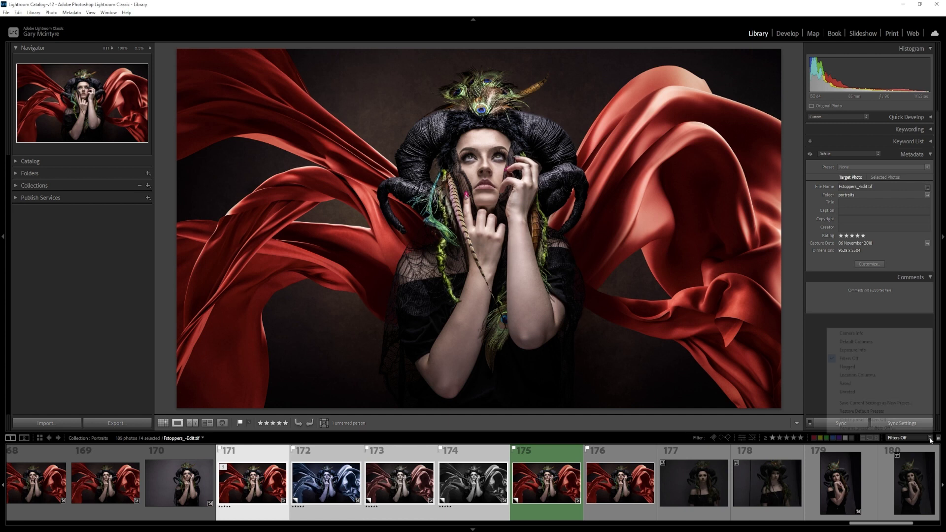
click(887, 386)
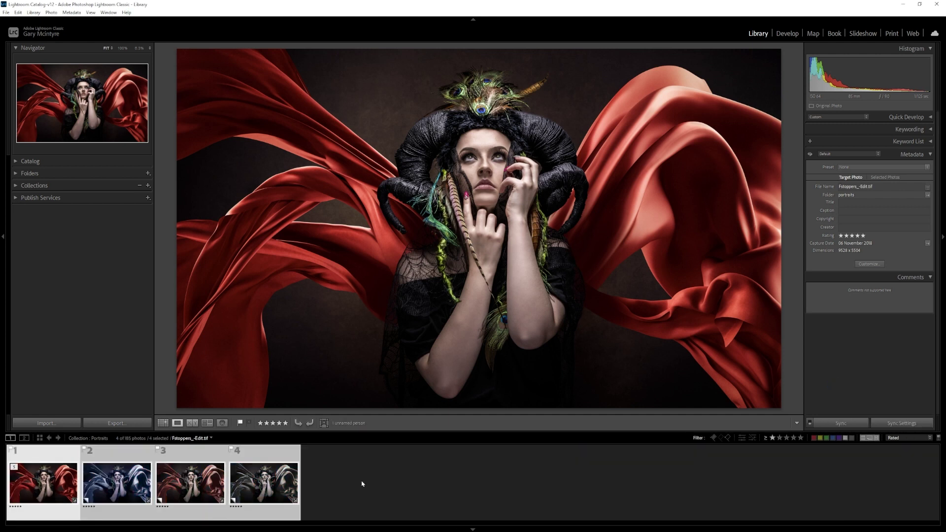
click(110, 492)
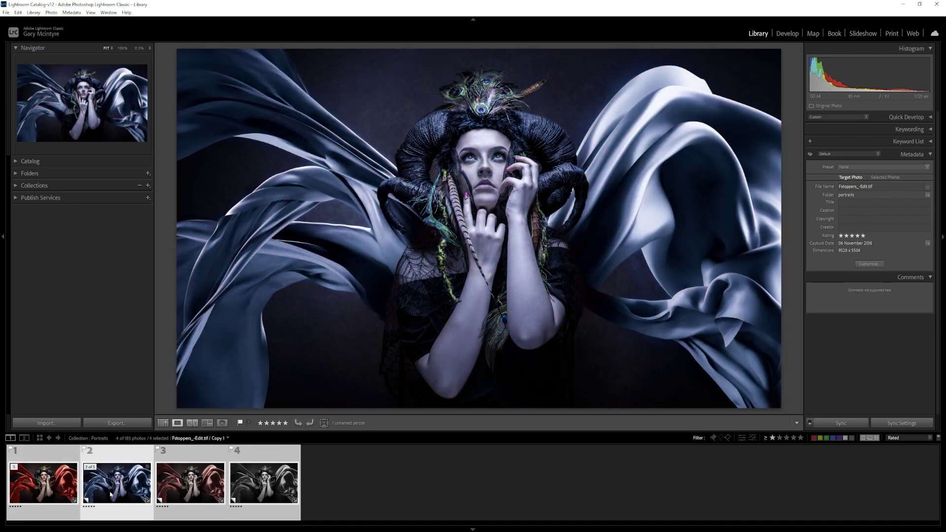
click(178, 492)
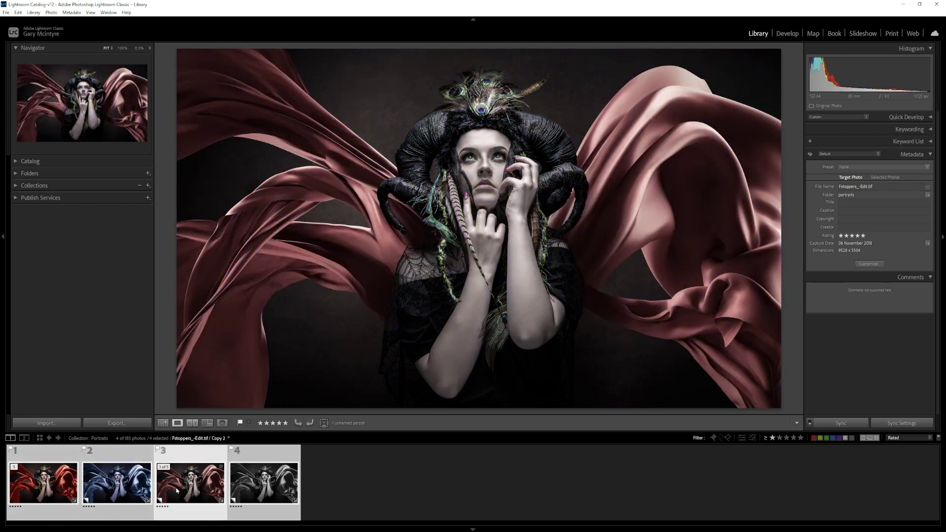
click(271, 492)
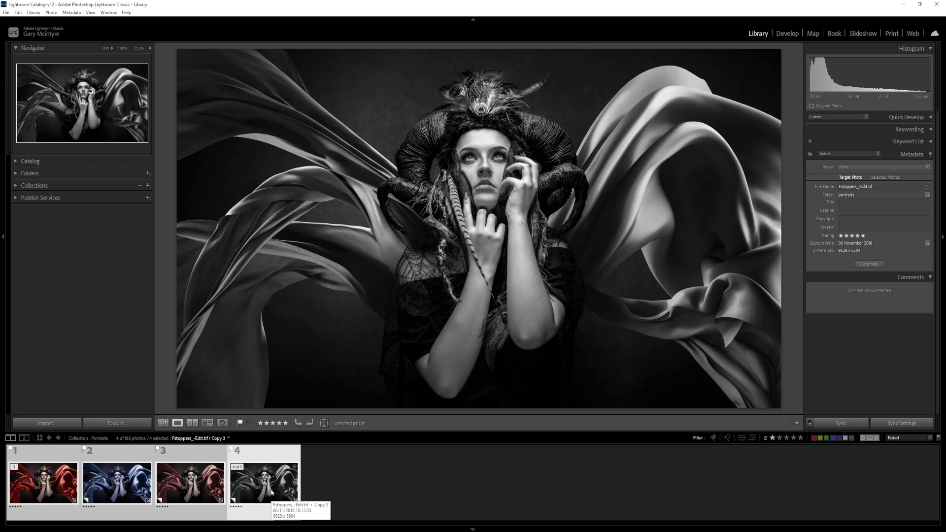
Select all four portrait versions, starting from the original red photo.
click(358, 494)
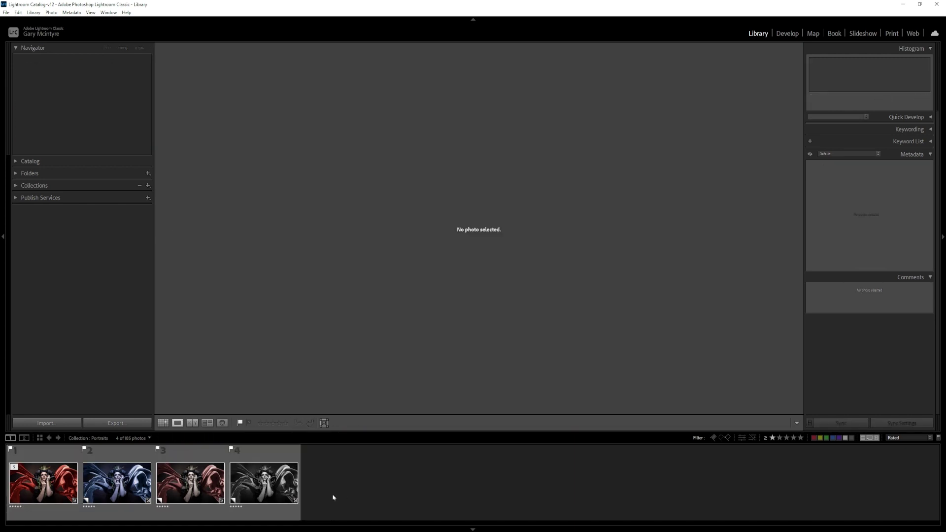
click(59, 501)
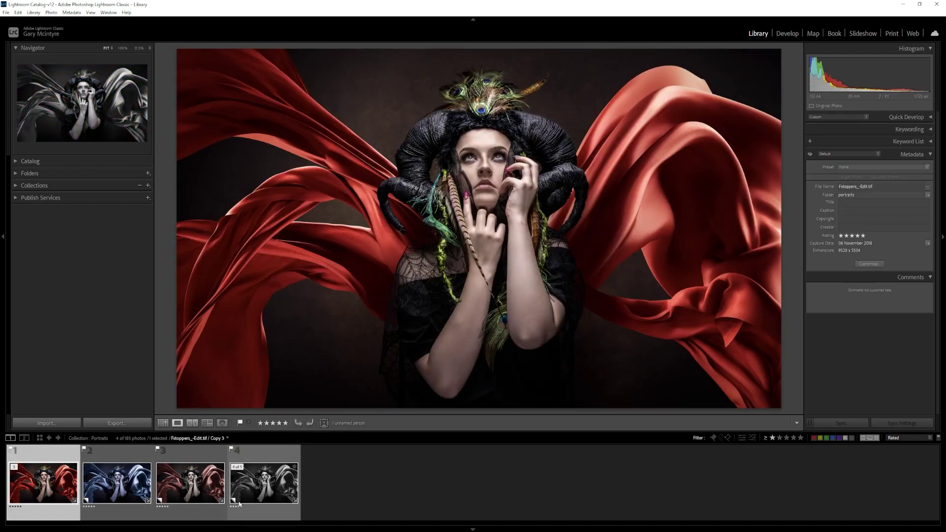
shift+click(256, 501)
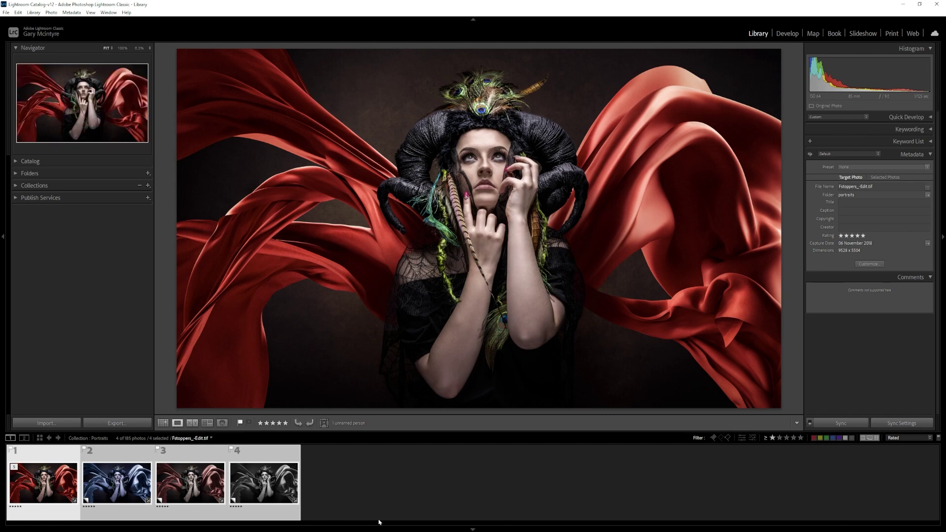
click(90, 13)
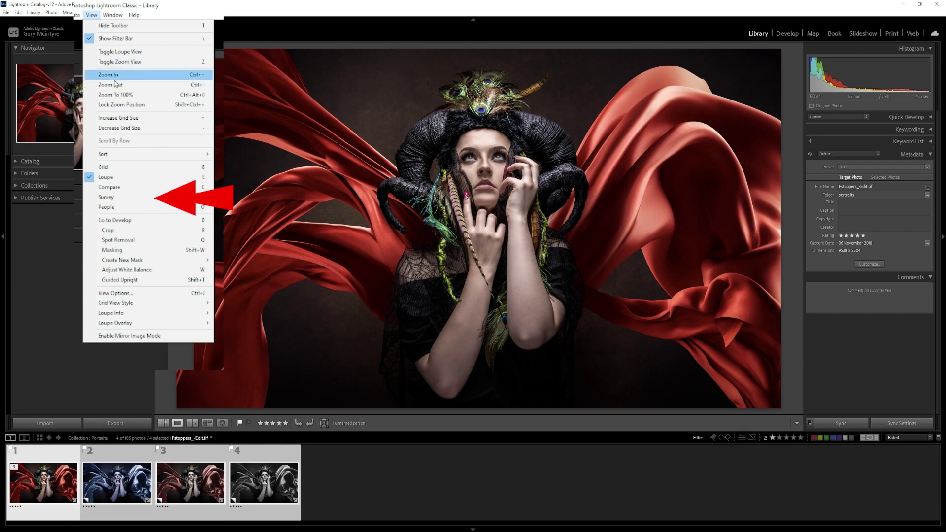
Compare the four versions in Survey view with side panels and filmstrip hidden.
click(120, 167)
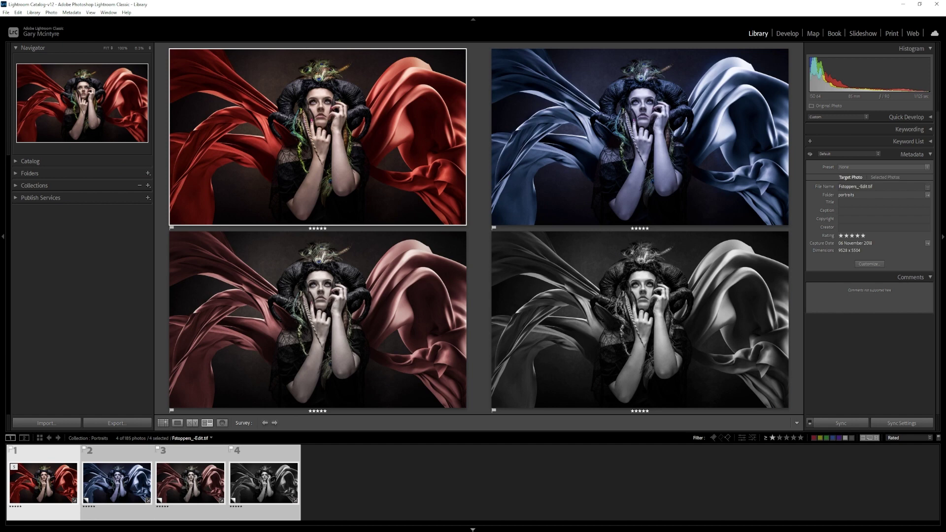
key(Tab)
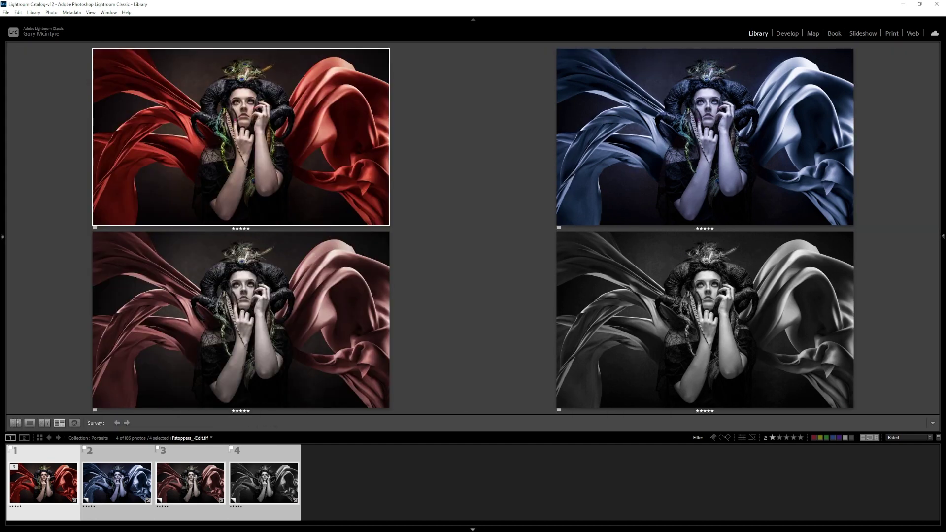
click(473, 530)
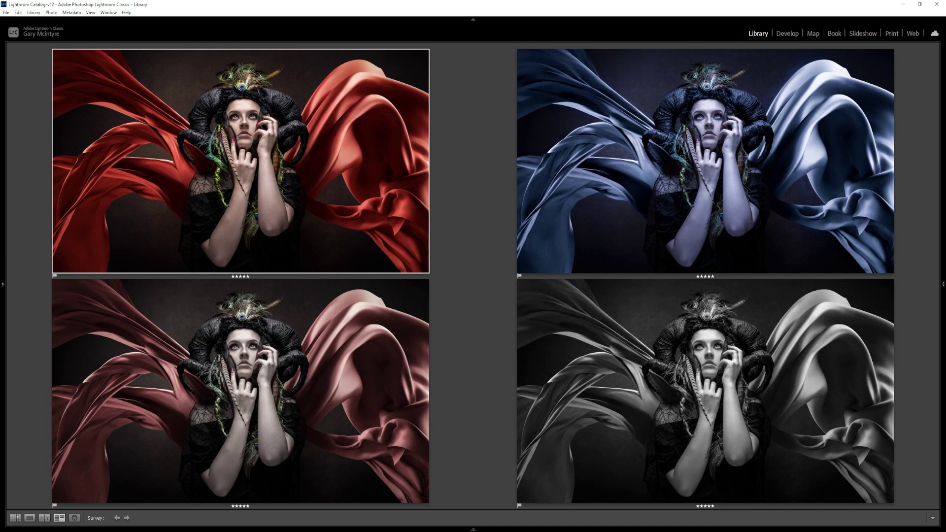
Make the muted red, black-and-white, then blue version active, and show the blue one in Loupe view.
click(412, 451)
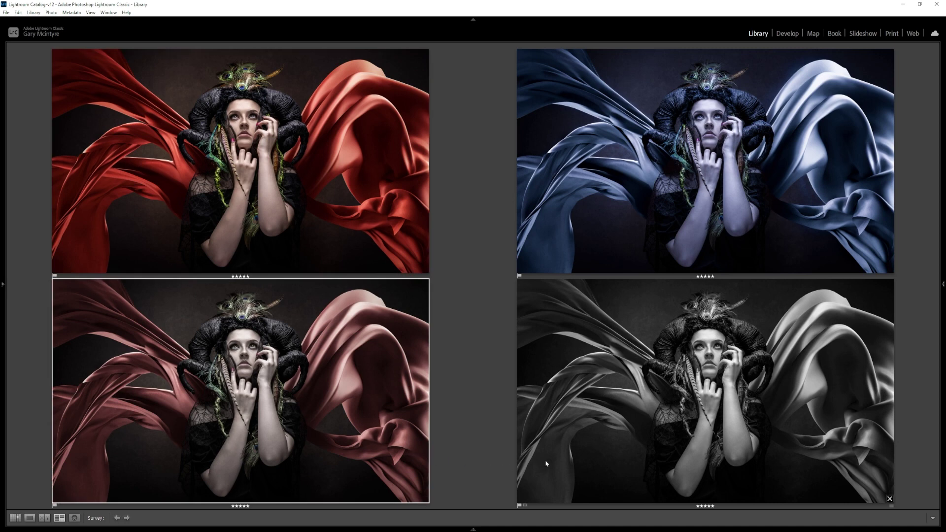
click(613, 449)
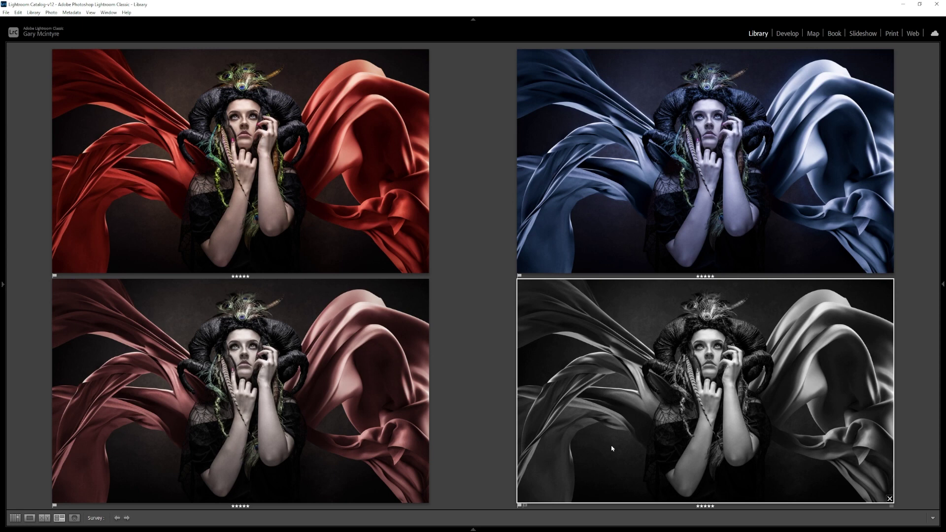
click(703, 189)
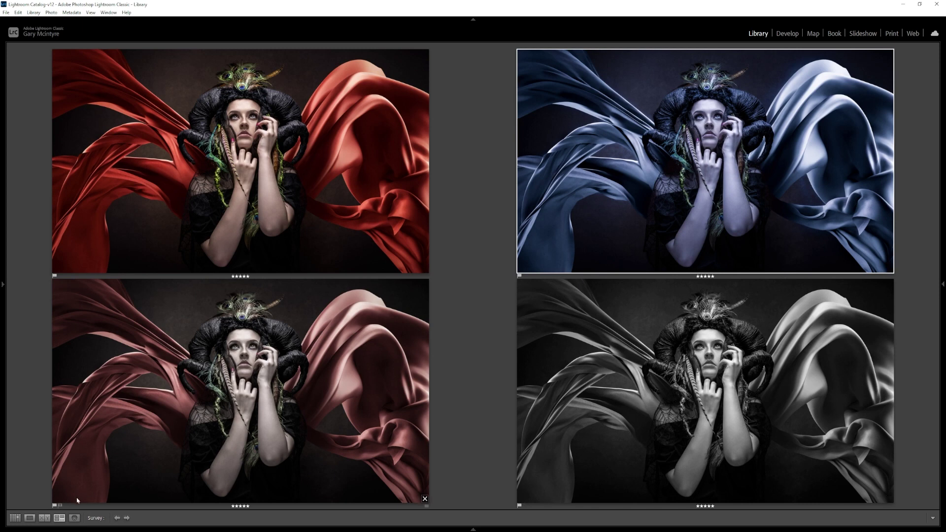
click(30, 518)
Bring back and shrink the filmstrip, then open the red original for editing.
key(F6)
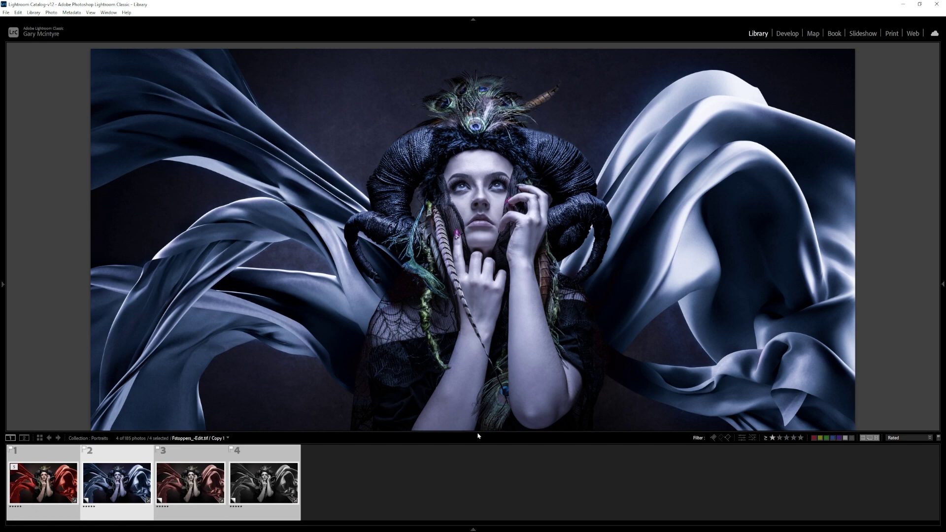
drag(478, 432, 478, 476)
key(F6)
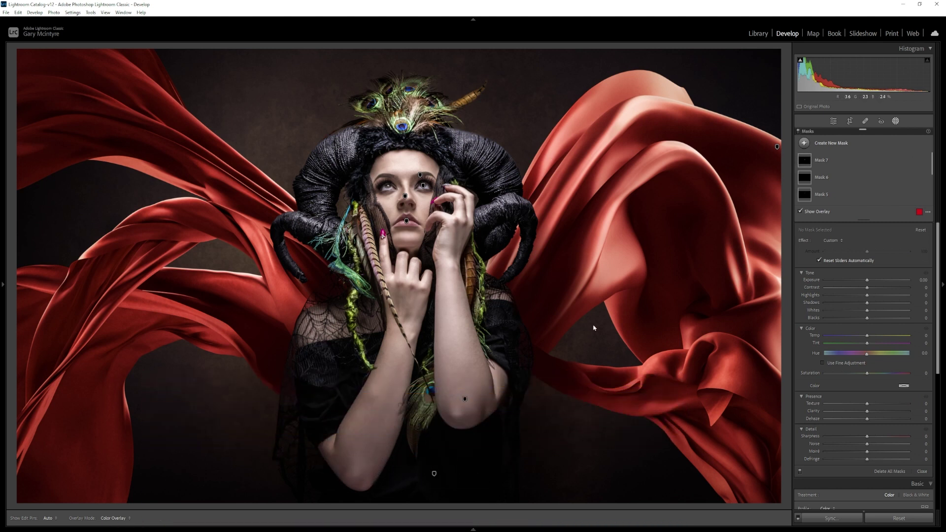
Create a Color Range mask sampled from the red fabric with Refine lowered to 42.
click(804, 144)
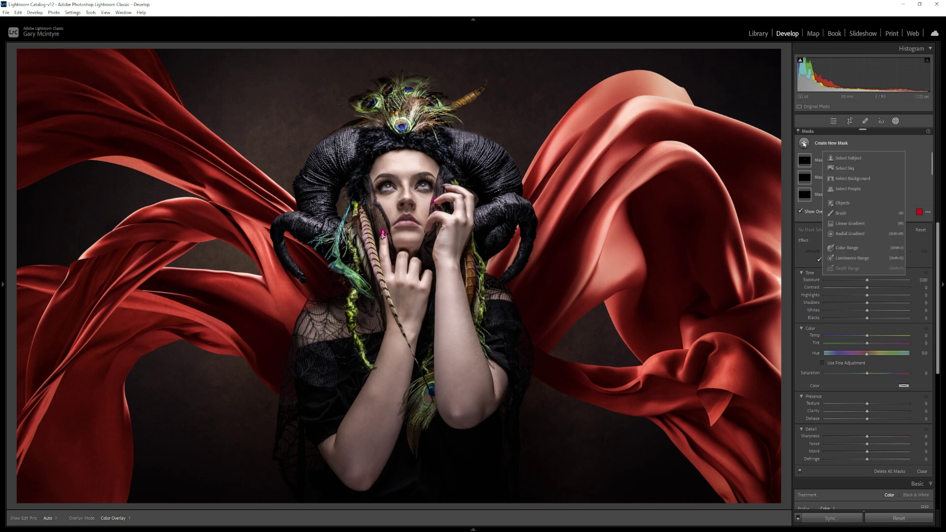
click(849, 248)
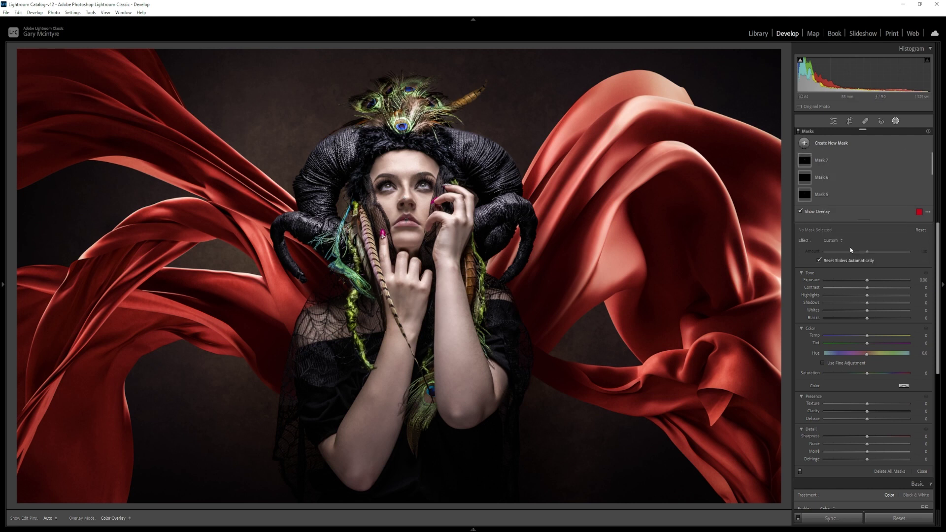
drag(667, 187, 764, 347)
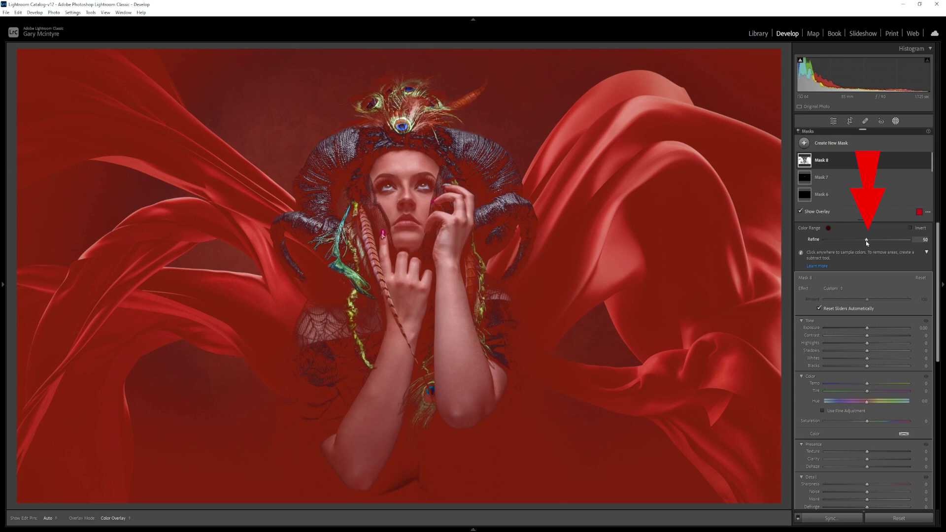
drag(866, 241, 820, 242)
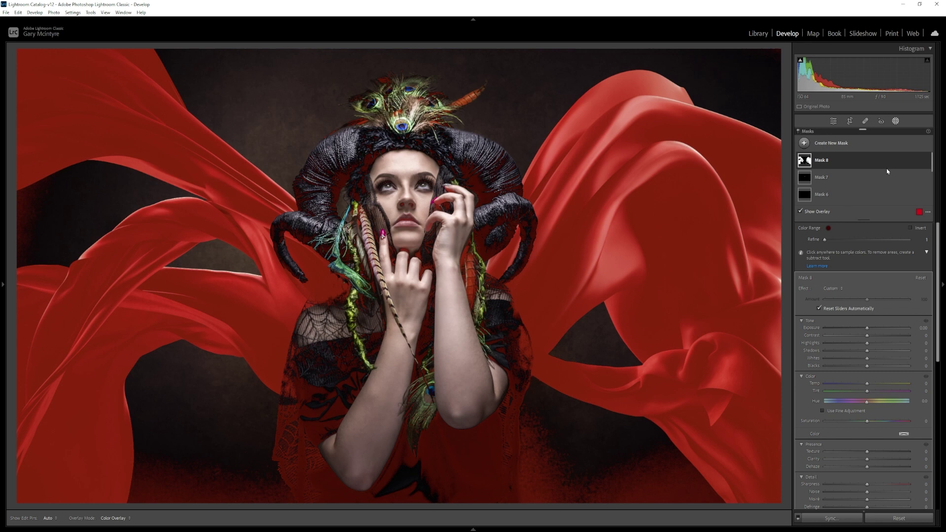
Subtract a brush from Mask 8, erasing the mask from the dress and lower background.
click(898, 185)
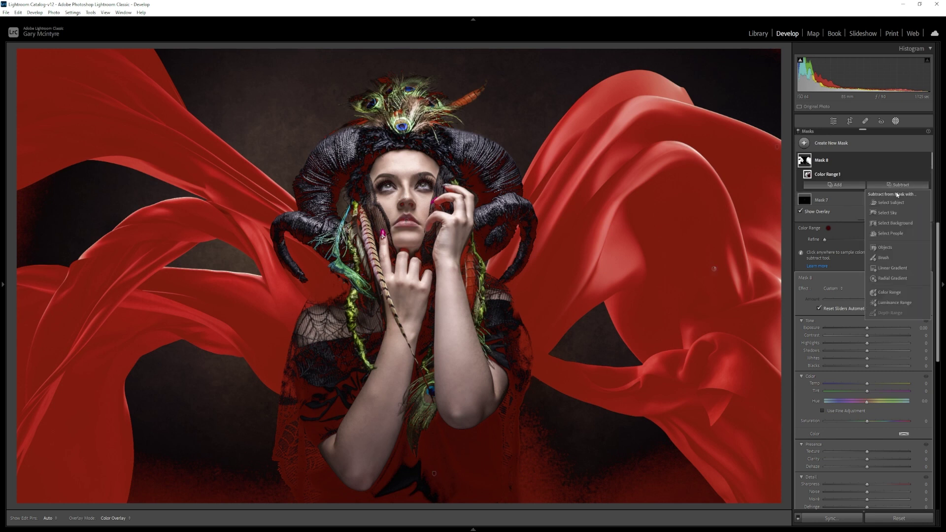
click(884, 258)
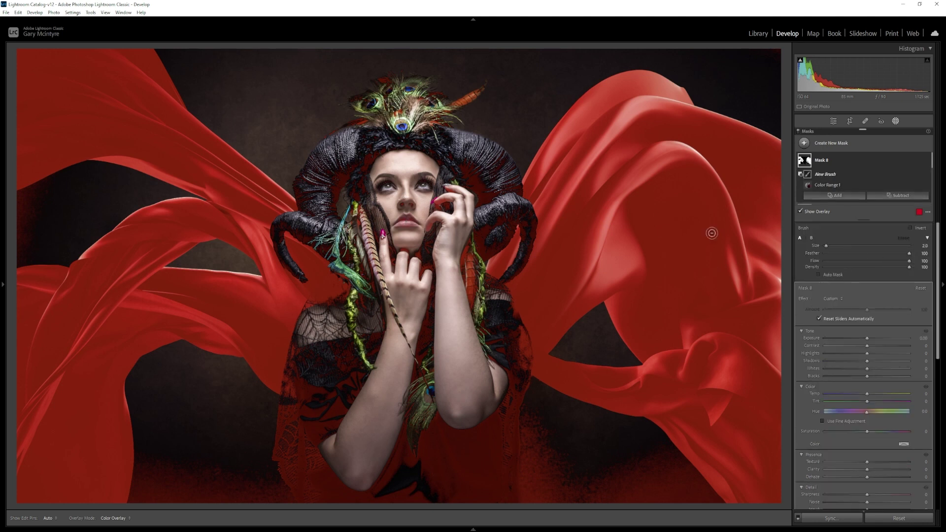
key(h)
scroll(446, 159, up, 6)
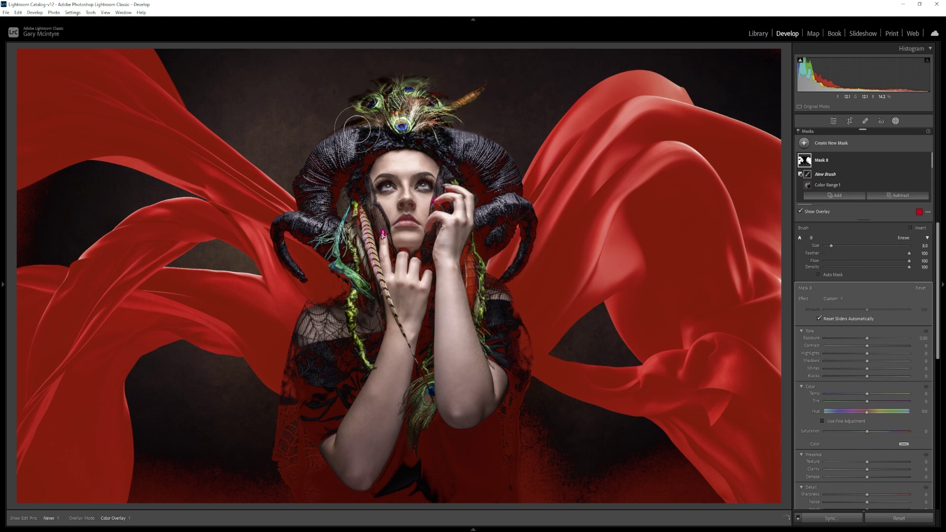
mouse_move(487, 493)
mouse_down()
mouse_move(501, 390)
mouse_move(363, 311)
mouse_move(190, 494)
mouse_move(146, 466)
mouse_move(376, 401)
mouse_move(429, 475)
mouse_move(567, 500)
mouse_up()
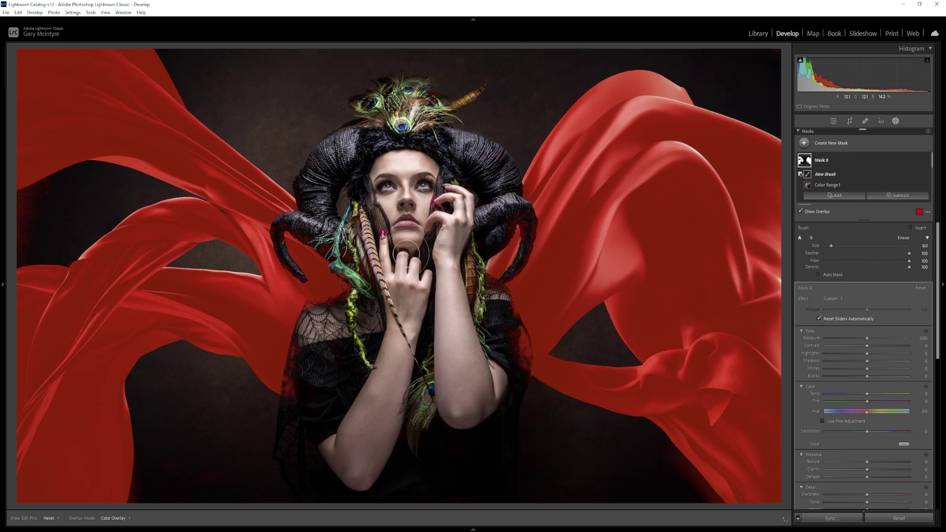
Turn on Auto Mask for the brush near the horns, enlarge it, and hide the mask overlay.
key(z)
key(h)
scroll(389, 211, down, 5)
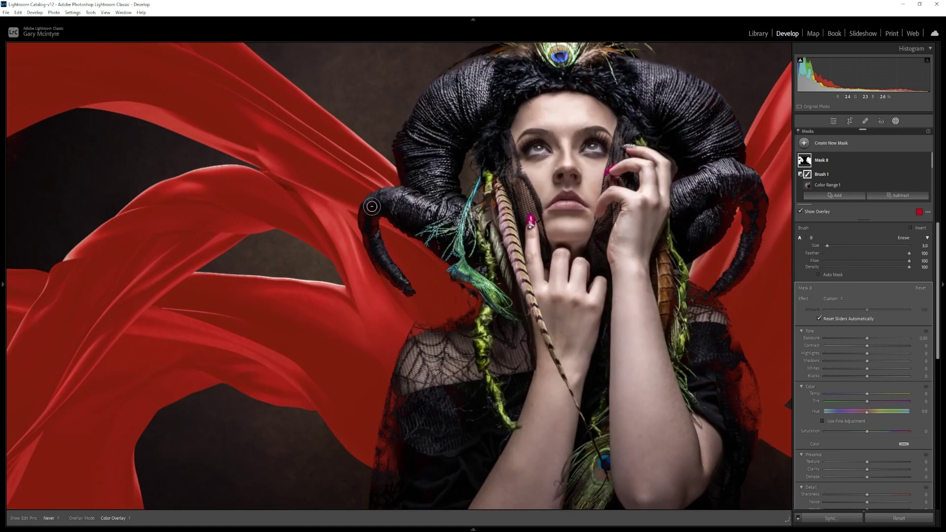
click(819, 275)
key(z)
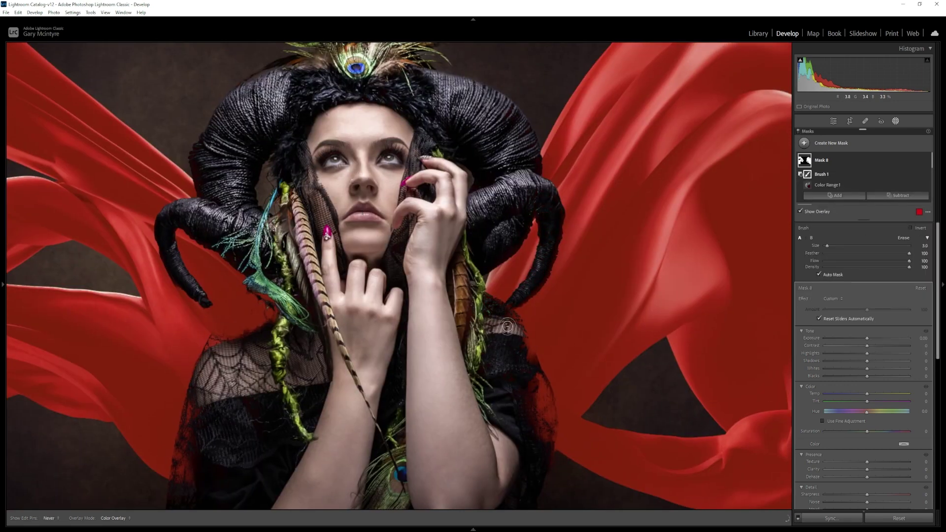
key(z)
scroll(513, 239, left, 5)
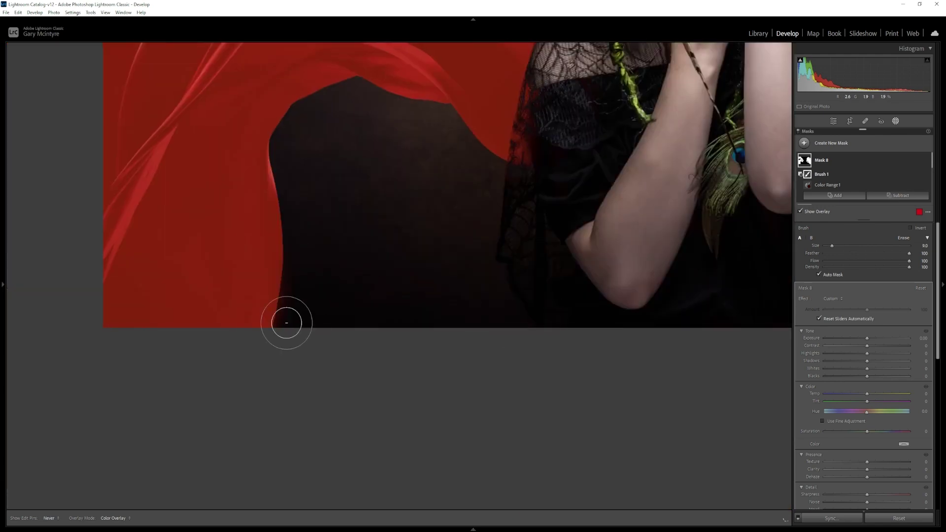
scroll(458, 281, right, 5)
key(bracketright)
key(ctrl+minus)
key(ctrl+minus)
key(ctrl+minus)
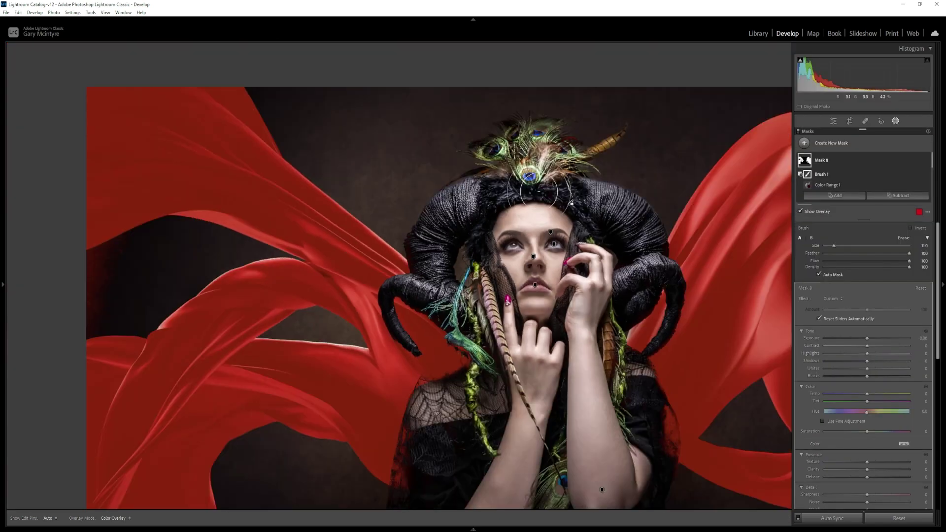
Make the cloak teal with Temp -59, a higher Tint, a teal Color swatch and Hue -142.5.
key(o)
click(904, 344)
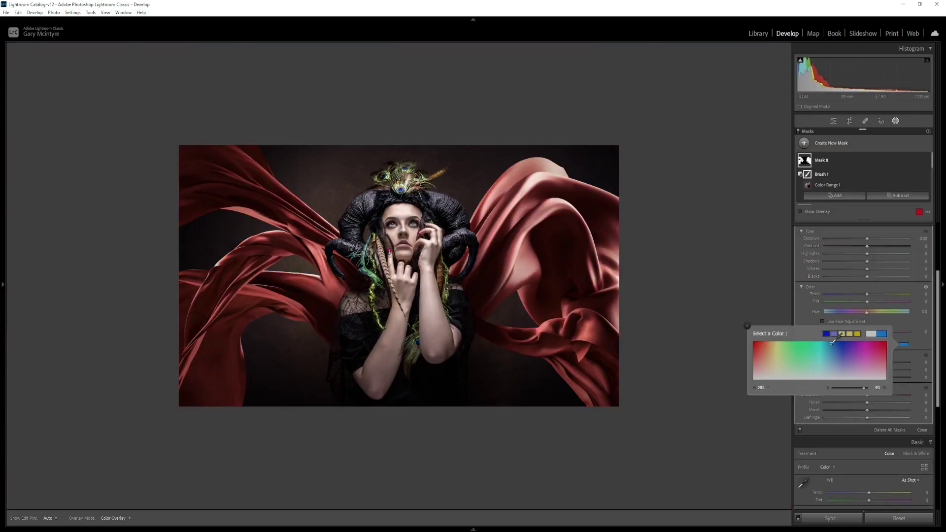
drag(868, 294, 848, 312)
drag(868, 238, 871, 238)
click(904, 344)
click(813, 339)
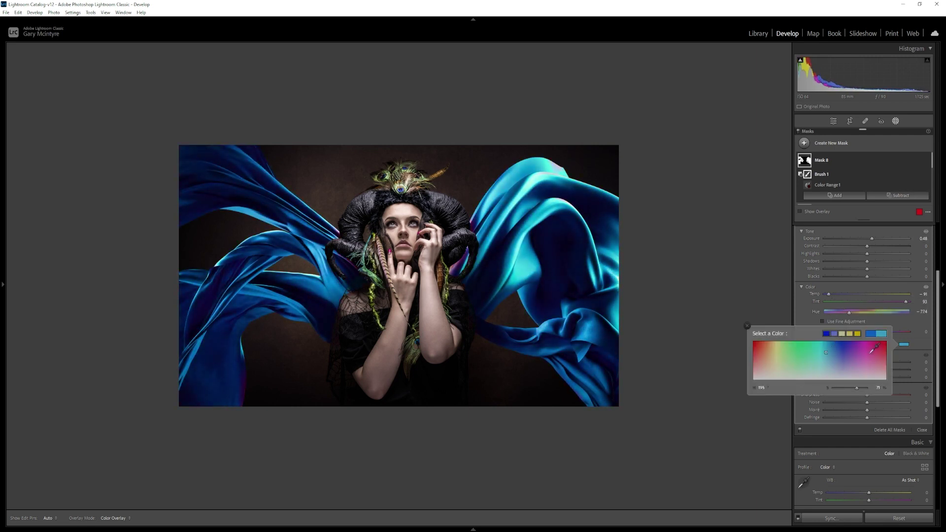
mouse_move(849, 311)
mouse_down()
mouse_move(834, 312)
mouse_move(838, 321)
mouse_up()
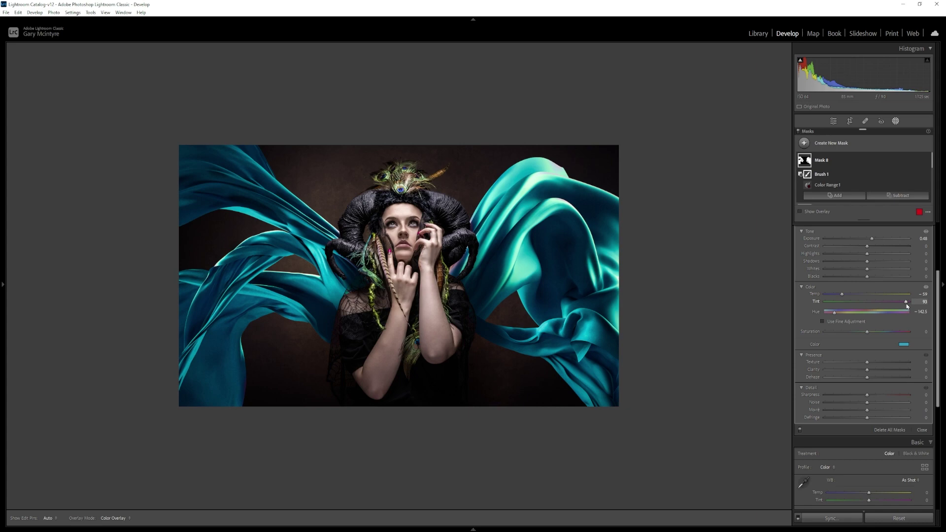
Zoom in and add a new brush to Mask 8, painting along the horn edge.
key(z)
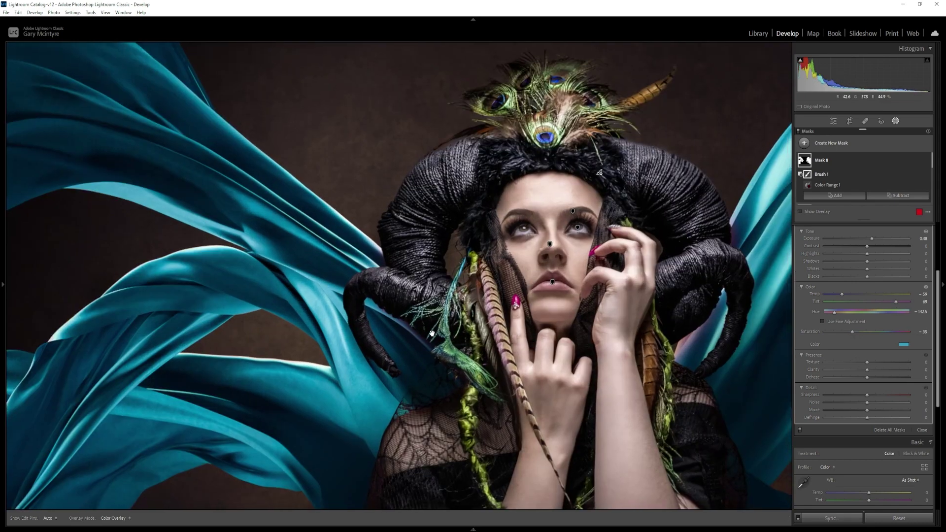
key(shift+k)
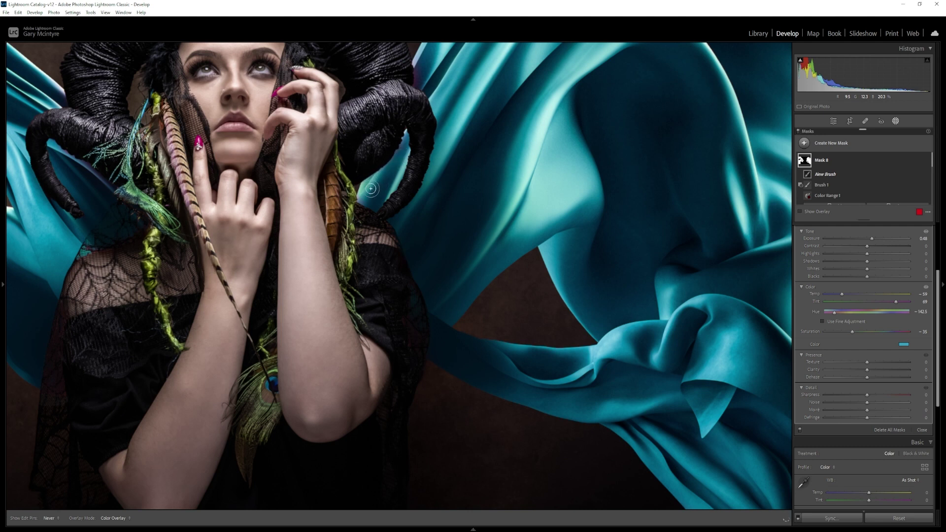
drag(360, 198, 387, 200)
key(h)
Inspect the mask across the arms, fabric and face up close, then return to the whole photo.
drag(361, 211, 729, 306)
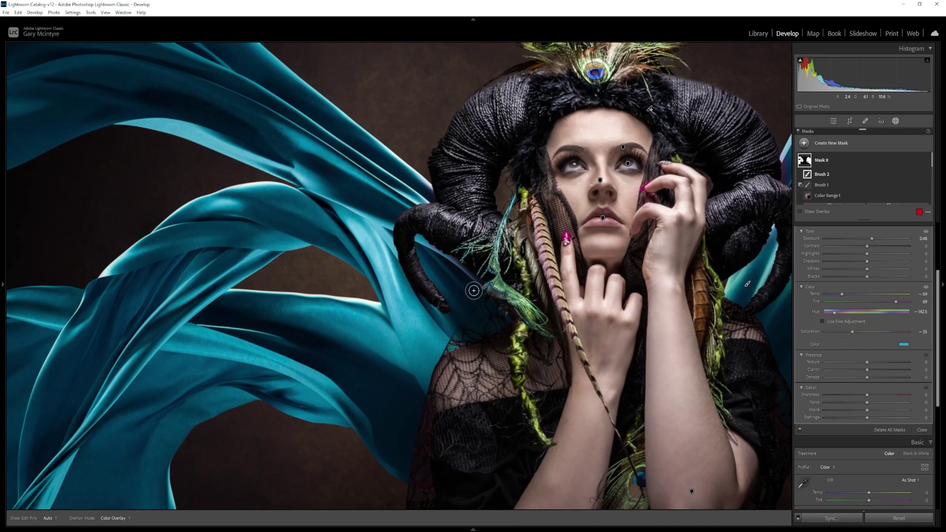
key(h)
key(h)
drag(468, 296, 321, 226)
drag(649, 302, 784, 434)
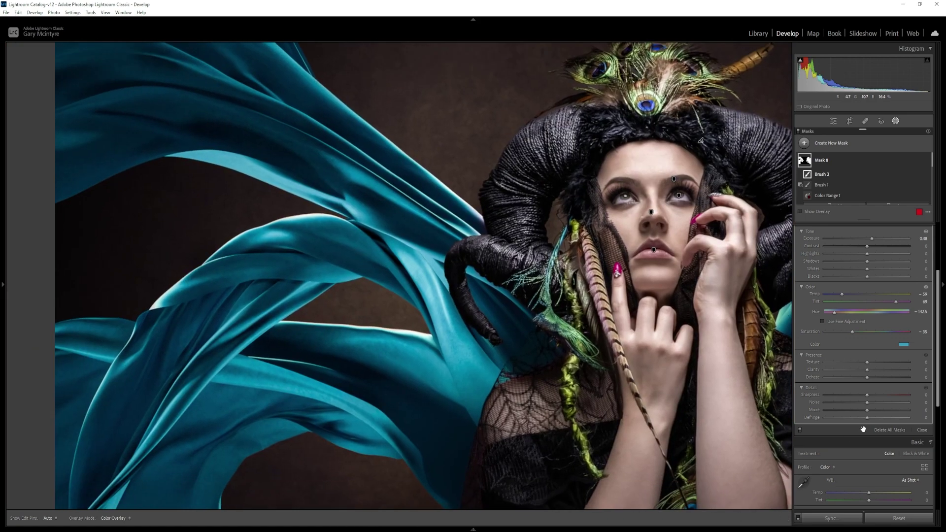
drag(769, 365, 742, 354)
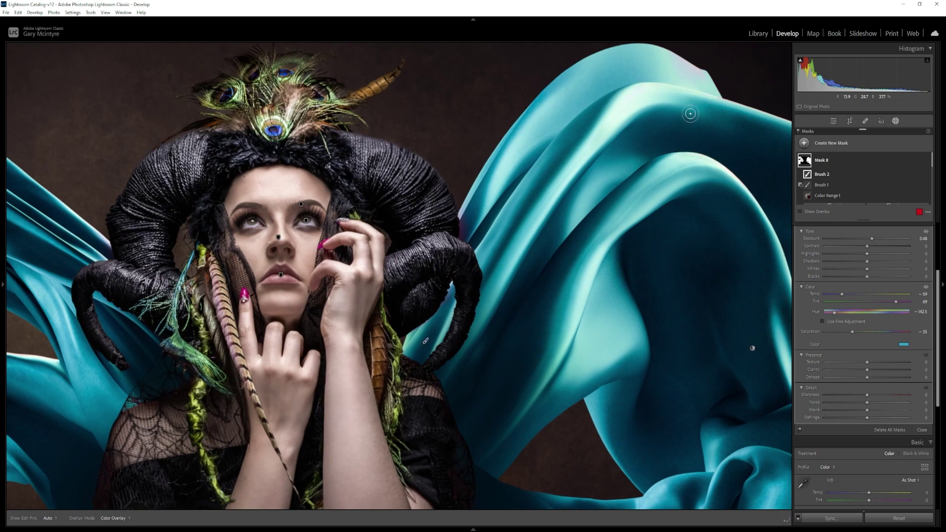
key(h)
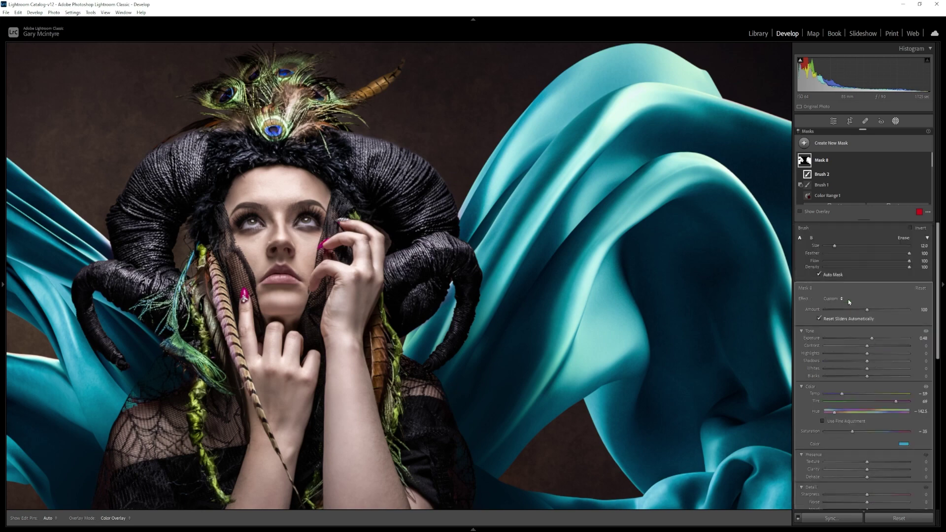
key(h)
drag(637, 337, 755, 307)
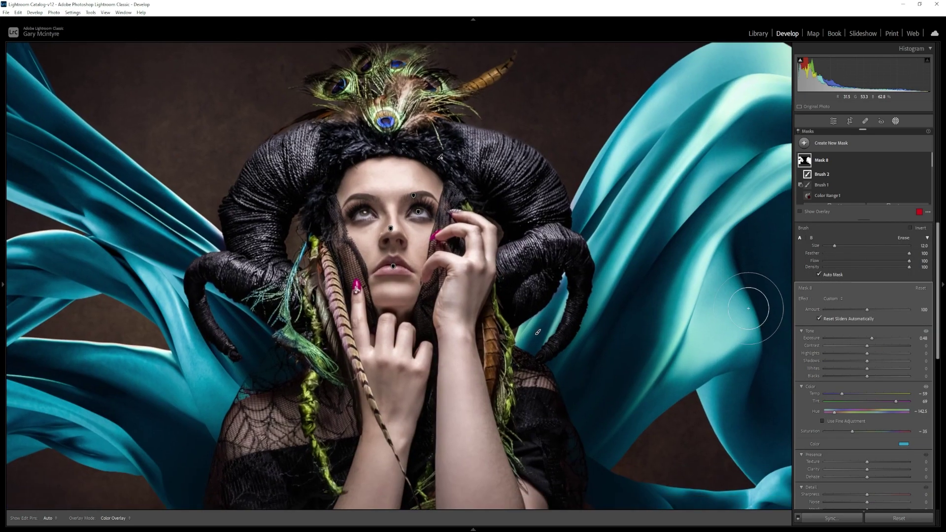
key(ctrl+minus)
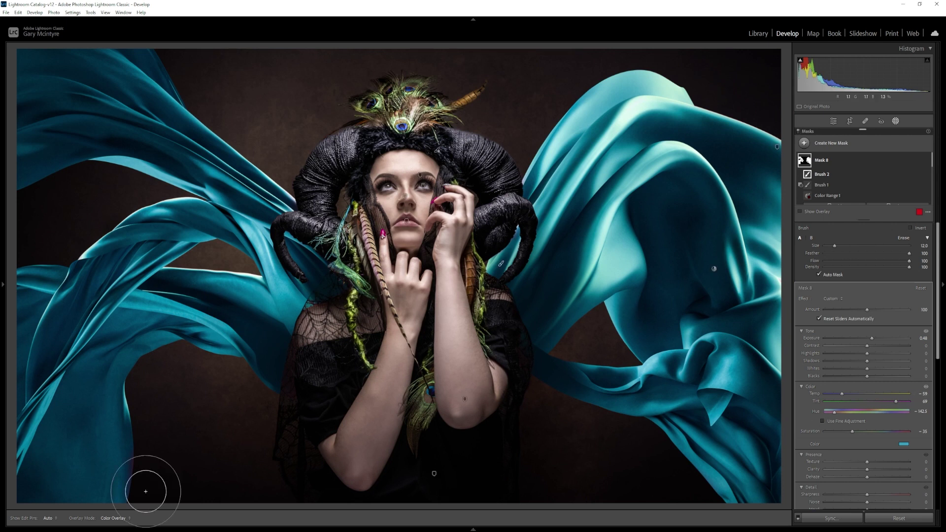
key(h)
key(h)
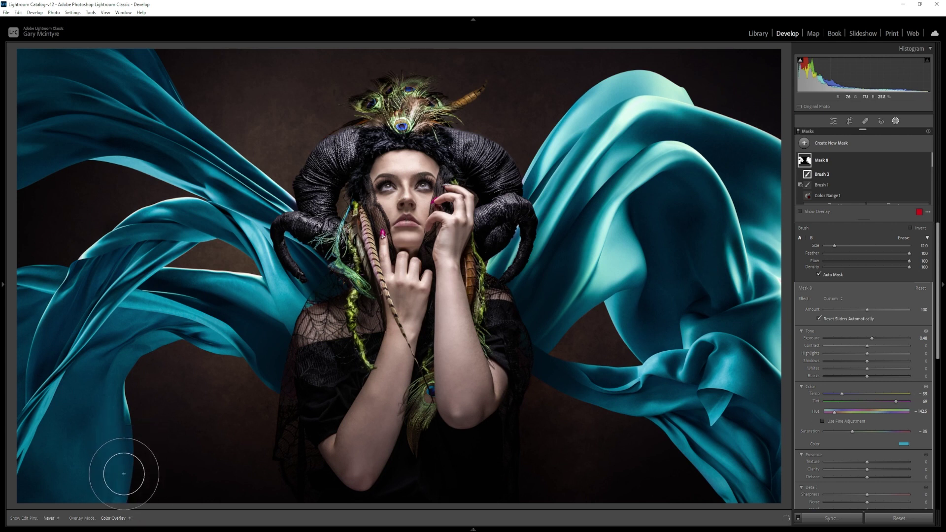
Collapse Mask 8's components and set the cloak's Shadows to -79 and Whites to -27.
click(845, 167)
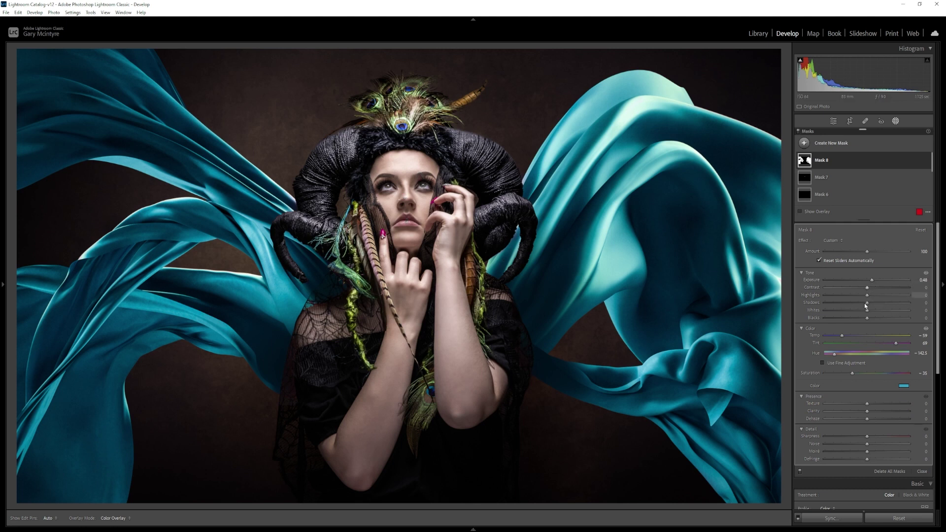
drag(883, 304, 841, 306)
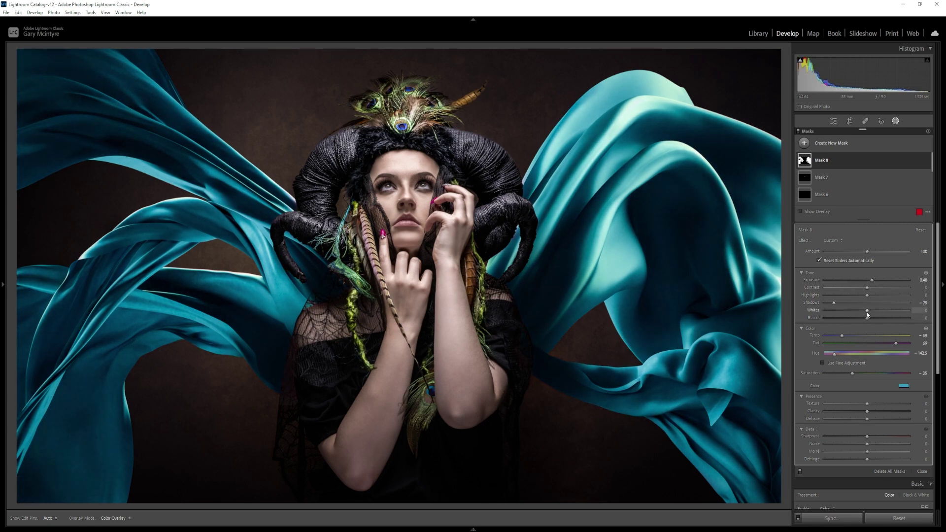
drag(858, 312, 852, 312)
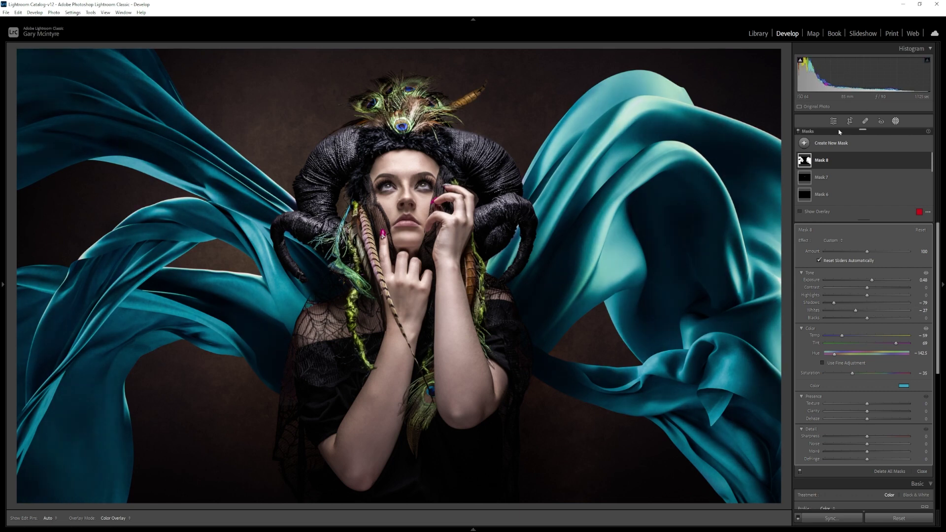
Duplicate and invert Mask 8 to create Mask 8 Inverted.
click(915, 143)
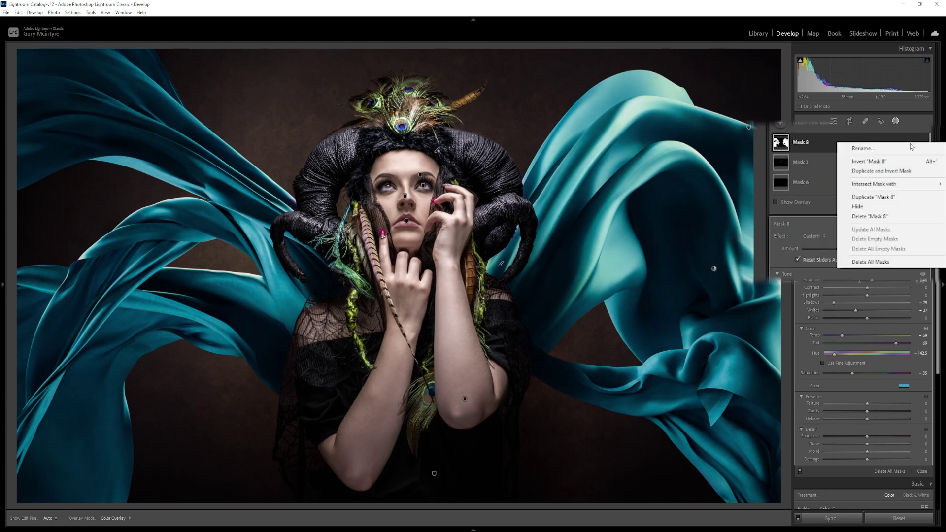
click(896, 175)
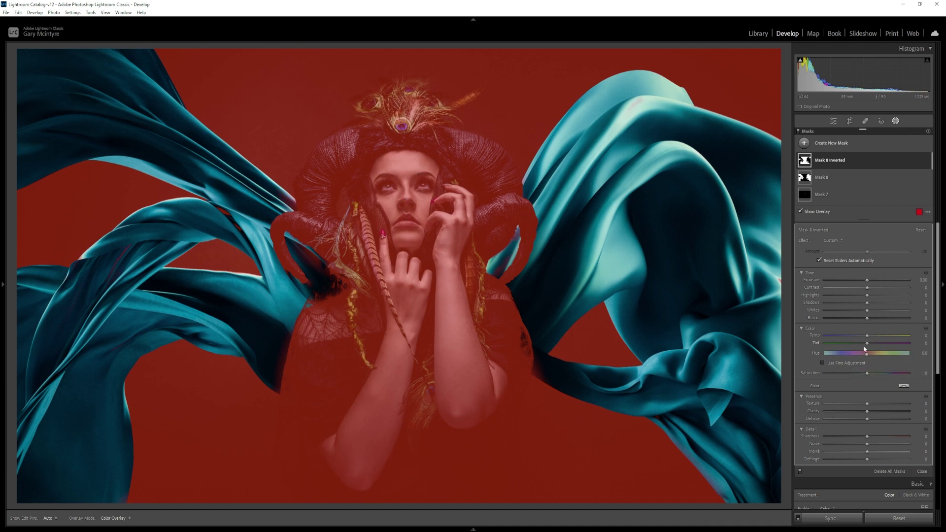
On Mask 8 Inverted, cool the temperature, cut saturation and add a weakened teal Color tint.
drag(867, 337, 848, 338)
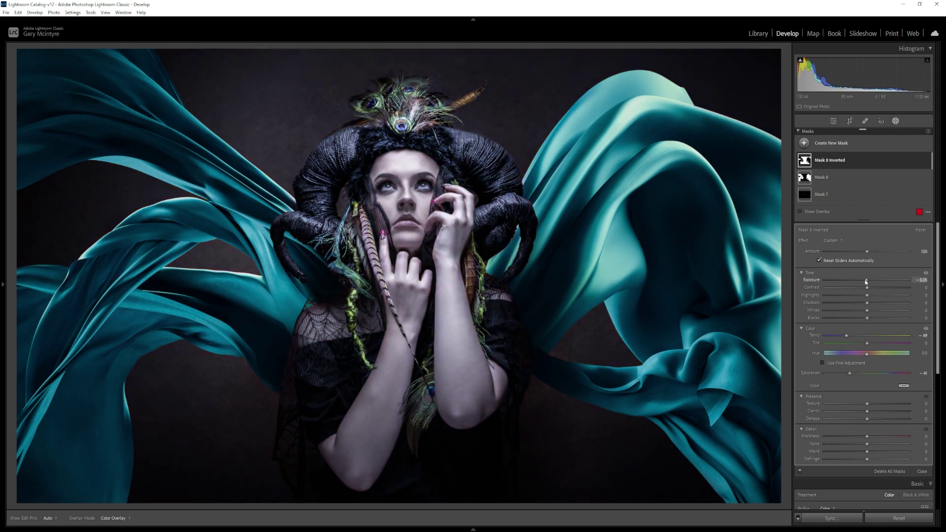
drag(849, 373, 833, 373)
click(904, 386)
click(771, 381)
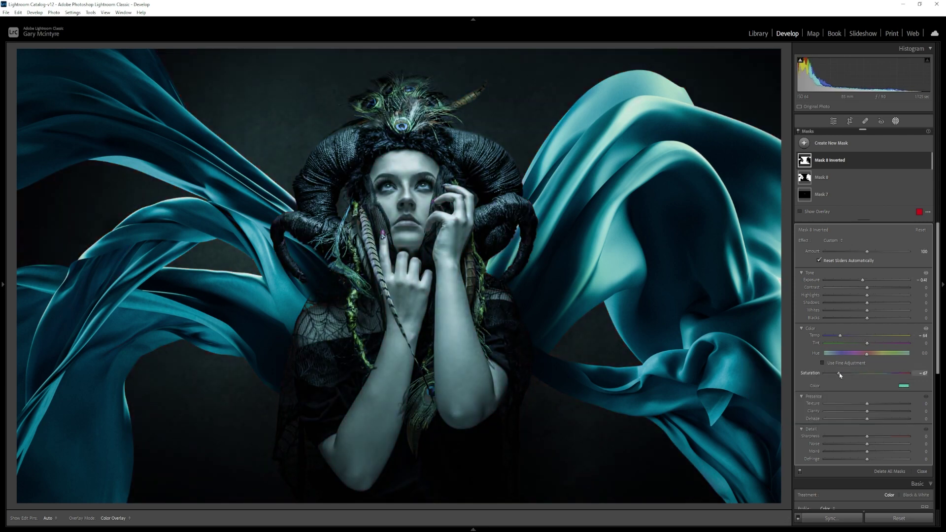
click(849, 338)
click(903, 386)
drag(845, 430, 836, 430)
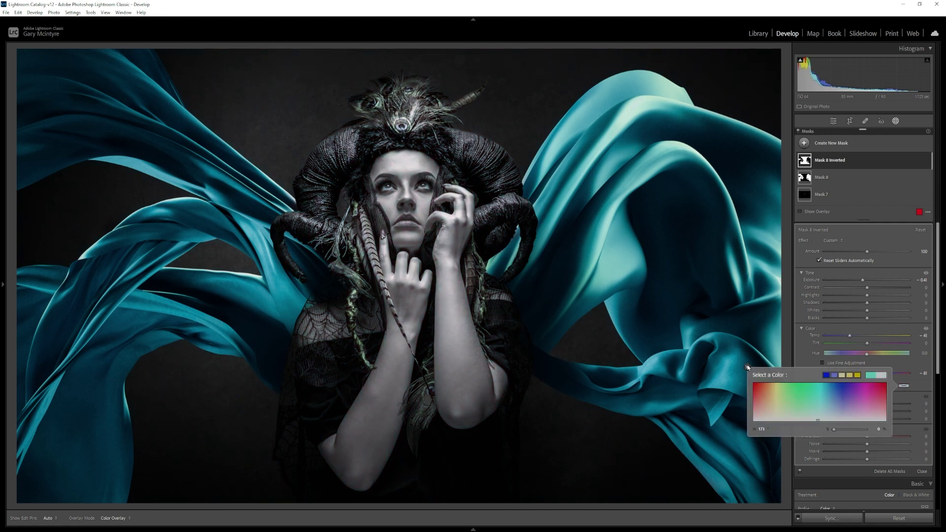
click(748, 367)
Restore some saturation, cool further toward Temp -62, and lift the highlights.
drag(833, 373, 851, 375)
drag(850, 336, 842, 336)
mouse_move(867, 294)
mouse_down()
mouse_move(880, 295)
mouse_move(862, 280)
mouse_up()
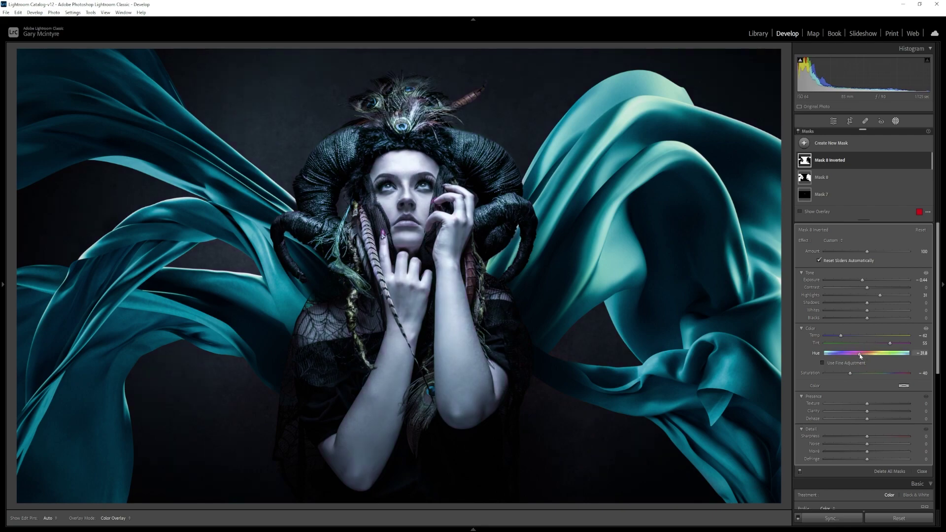